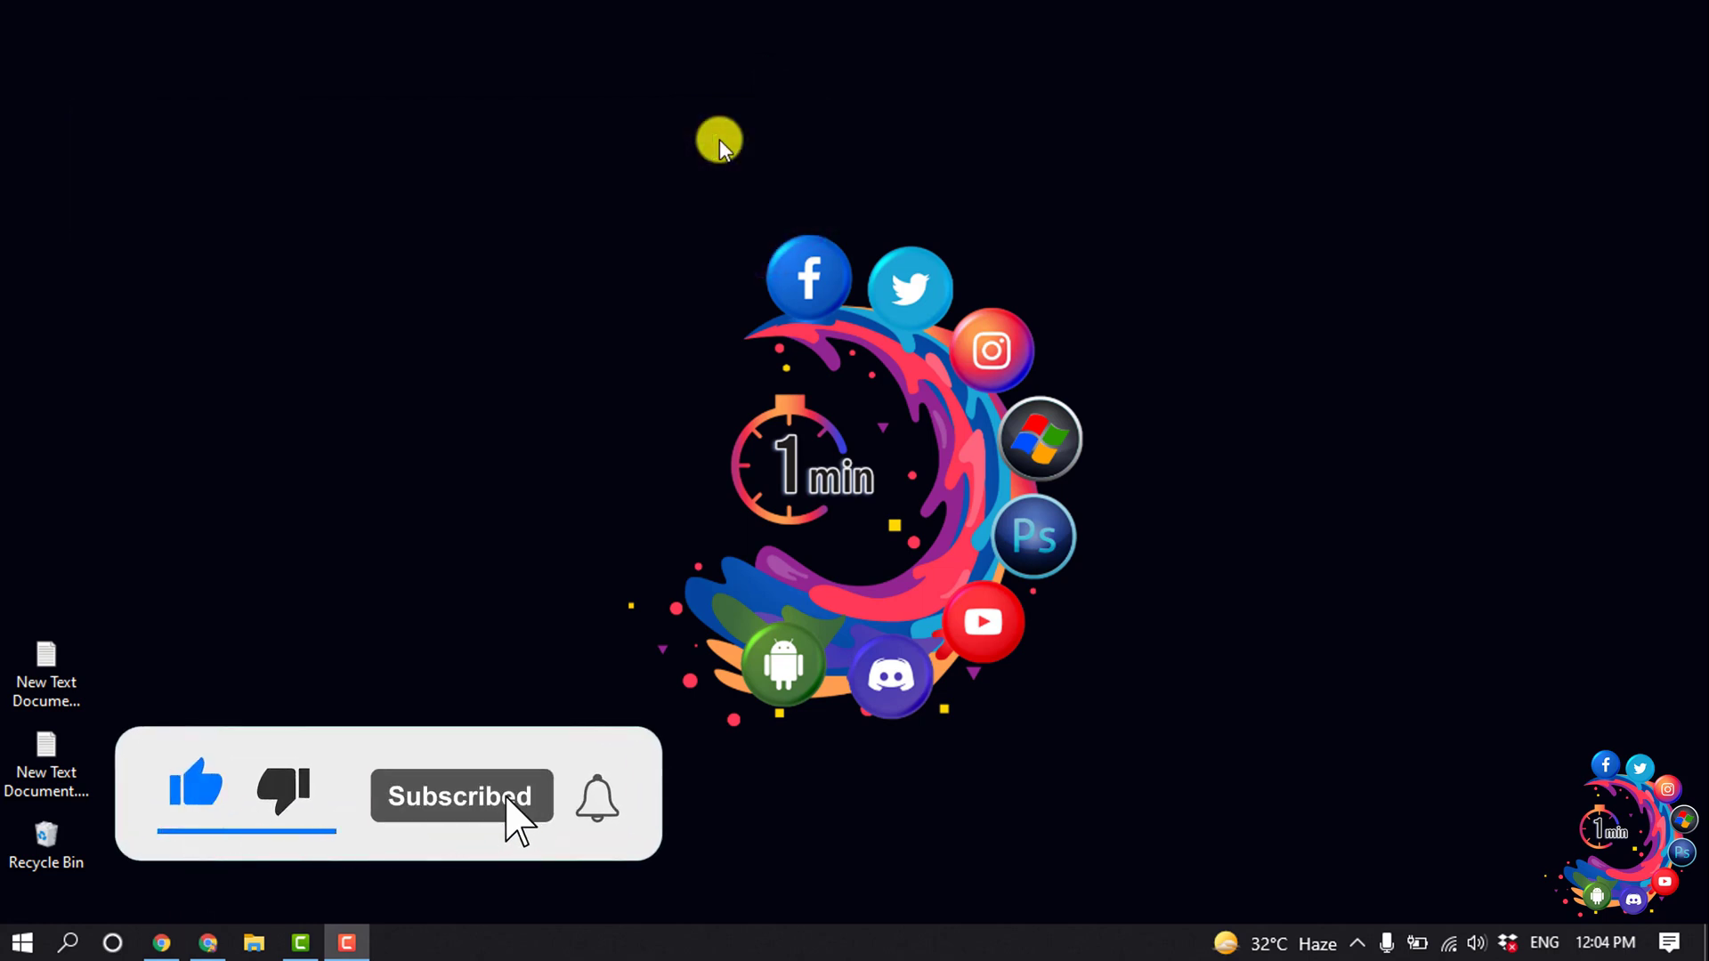
# - Bring the Chrome window showing Empty server to the front
pyautogui.click(210, 943)
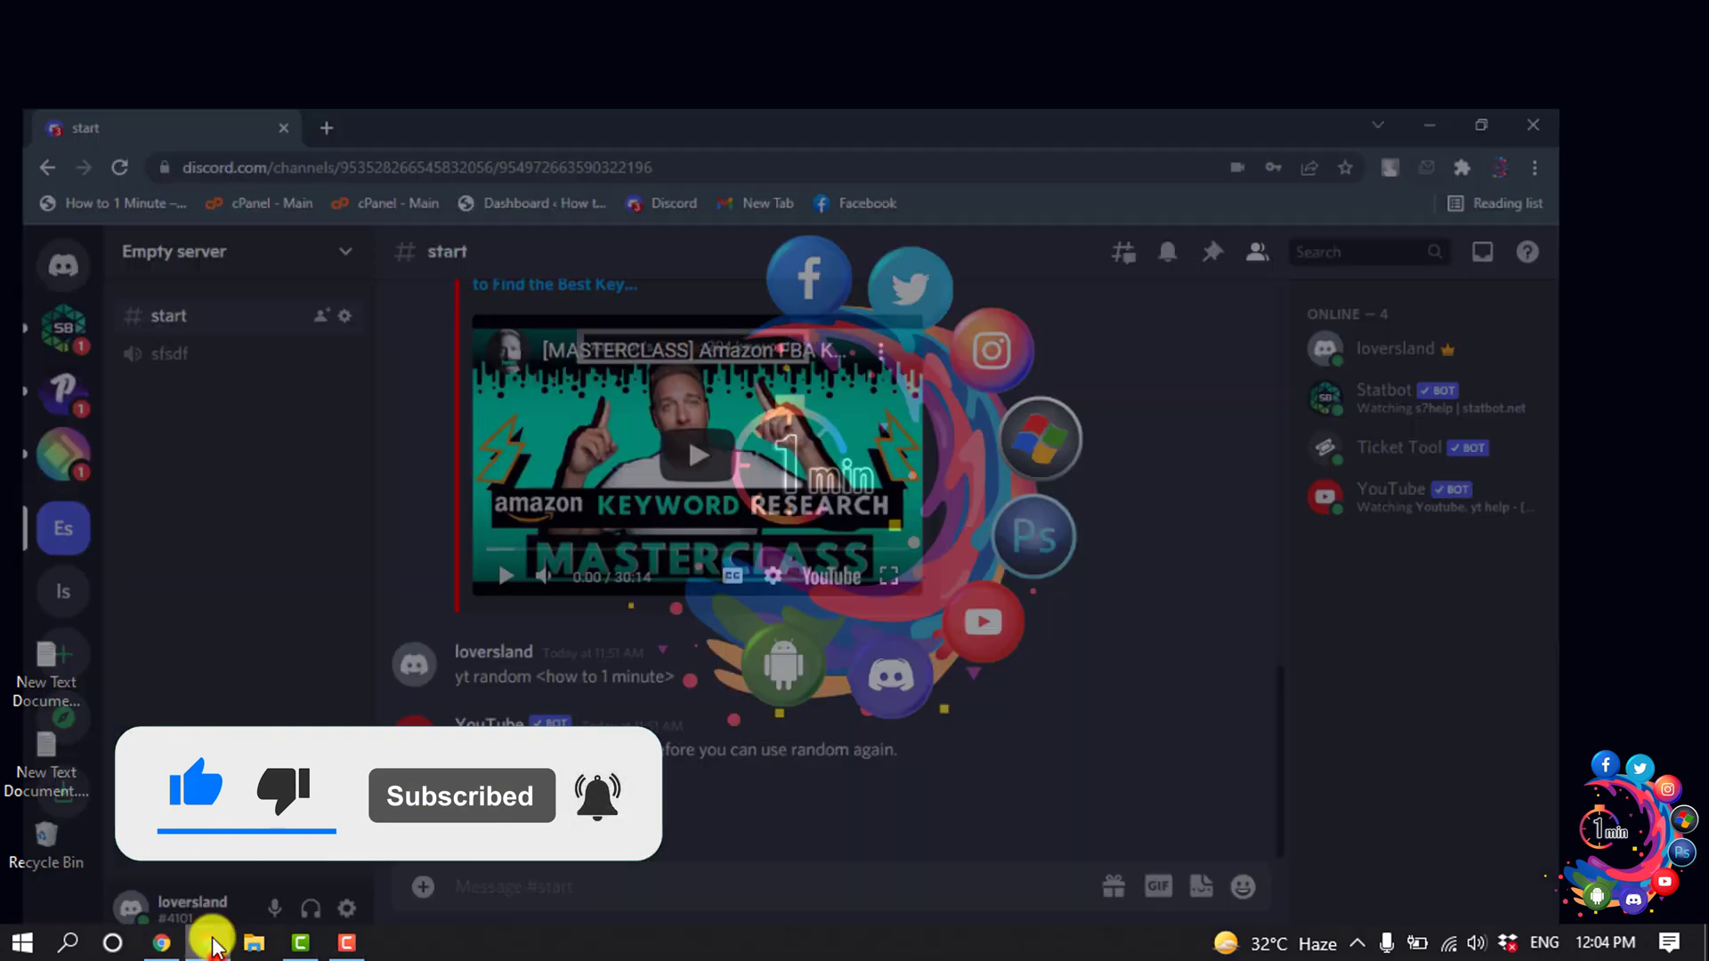
# - Load zerotwo.bot in a new Chrome tab
pyautogui.click(341, 19)
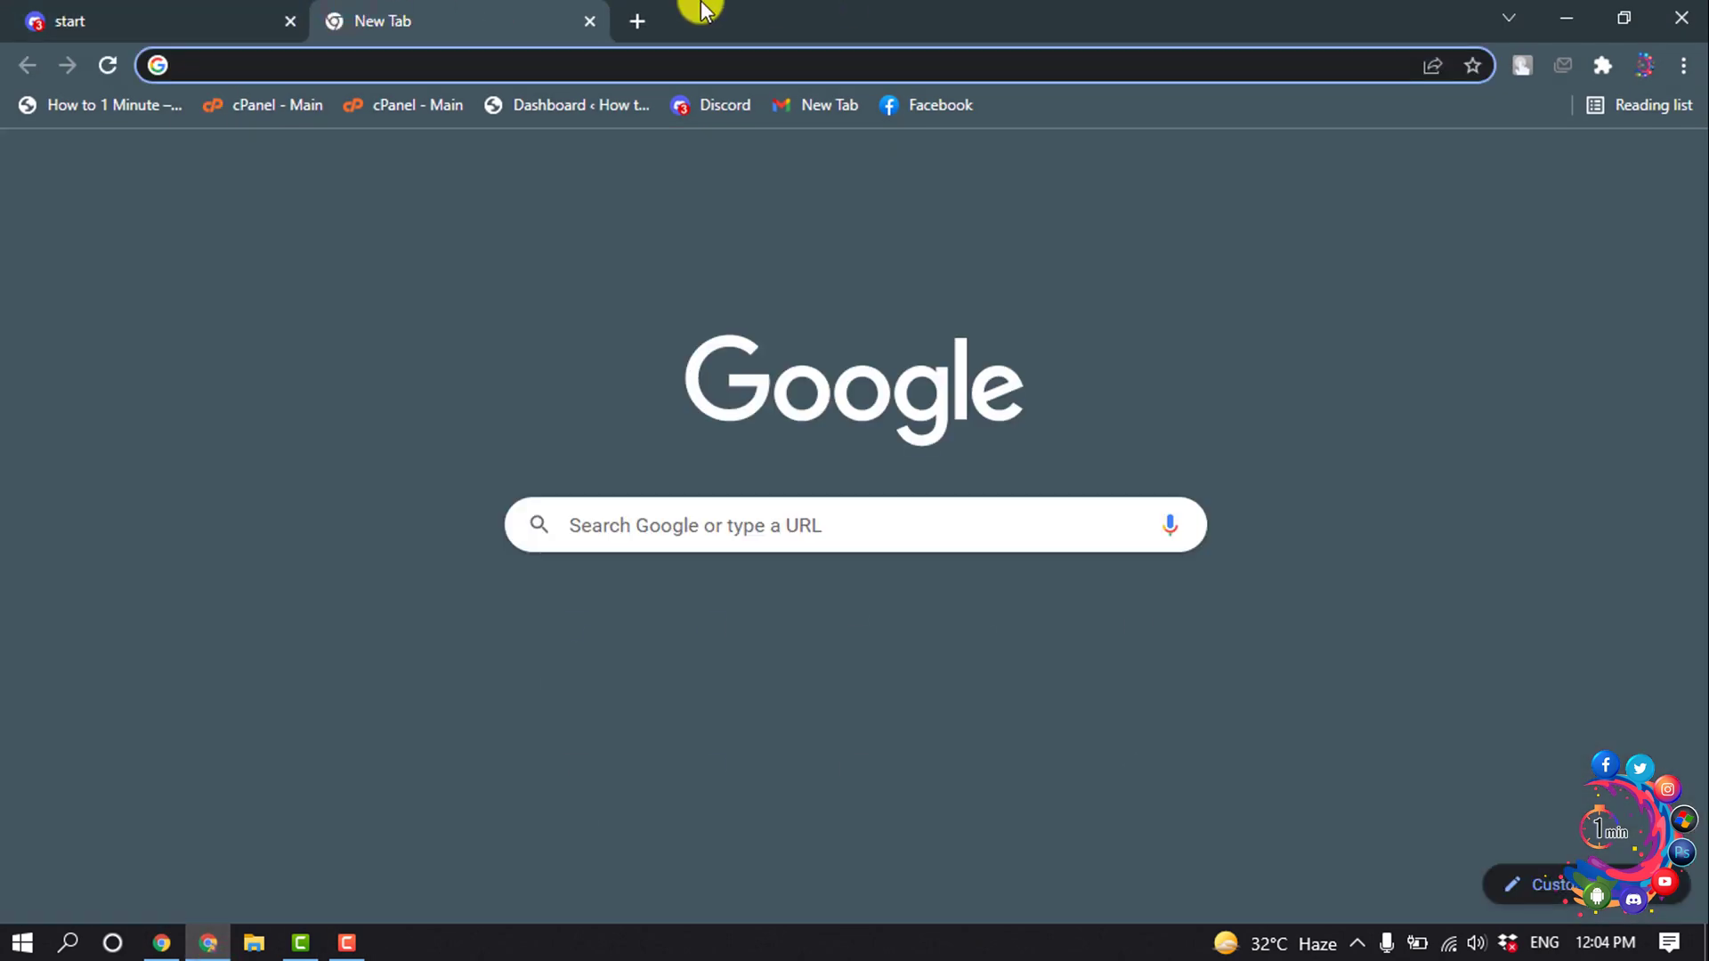
pyautogui.write('zerot')
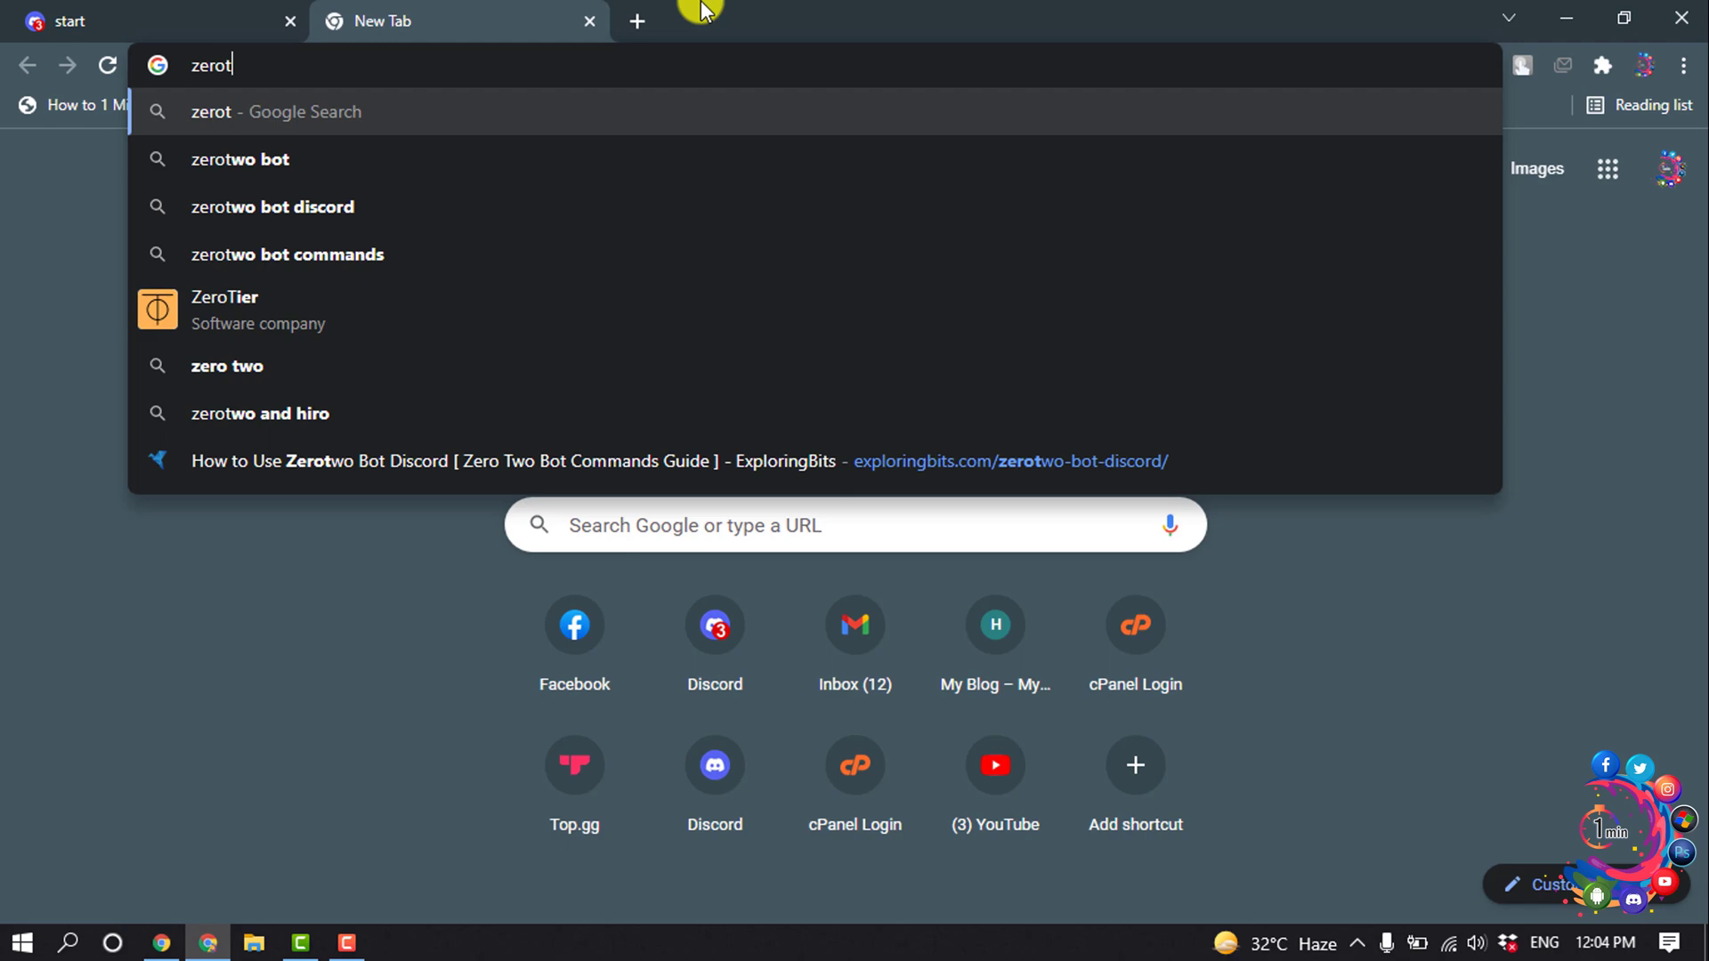
pyautogui.write('wo.bot')
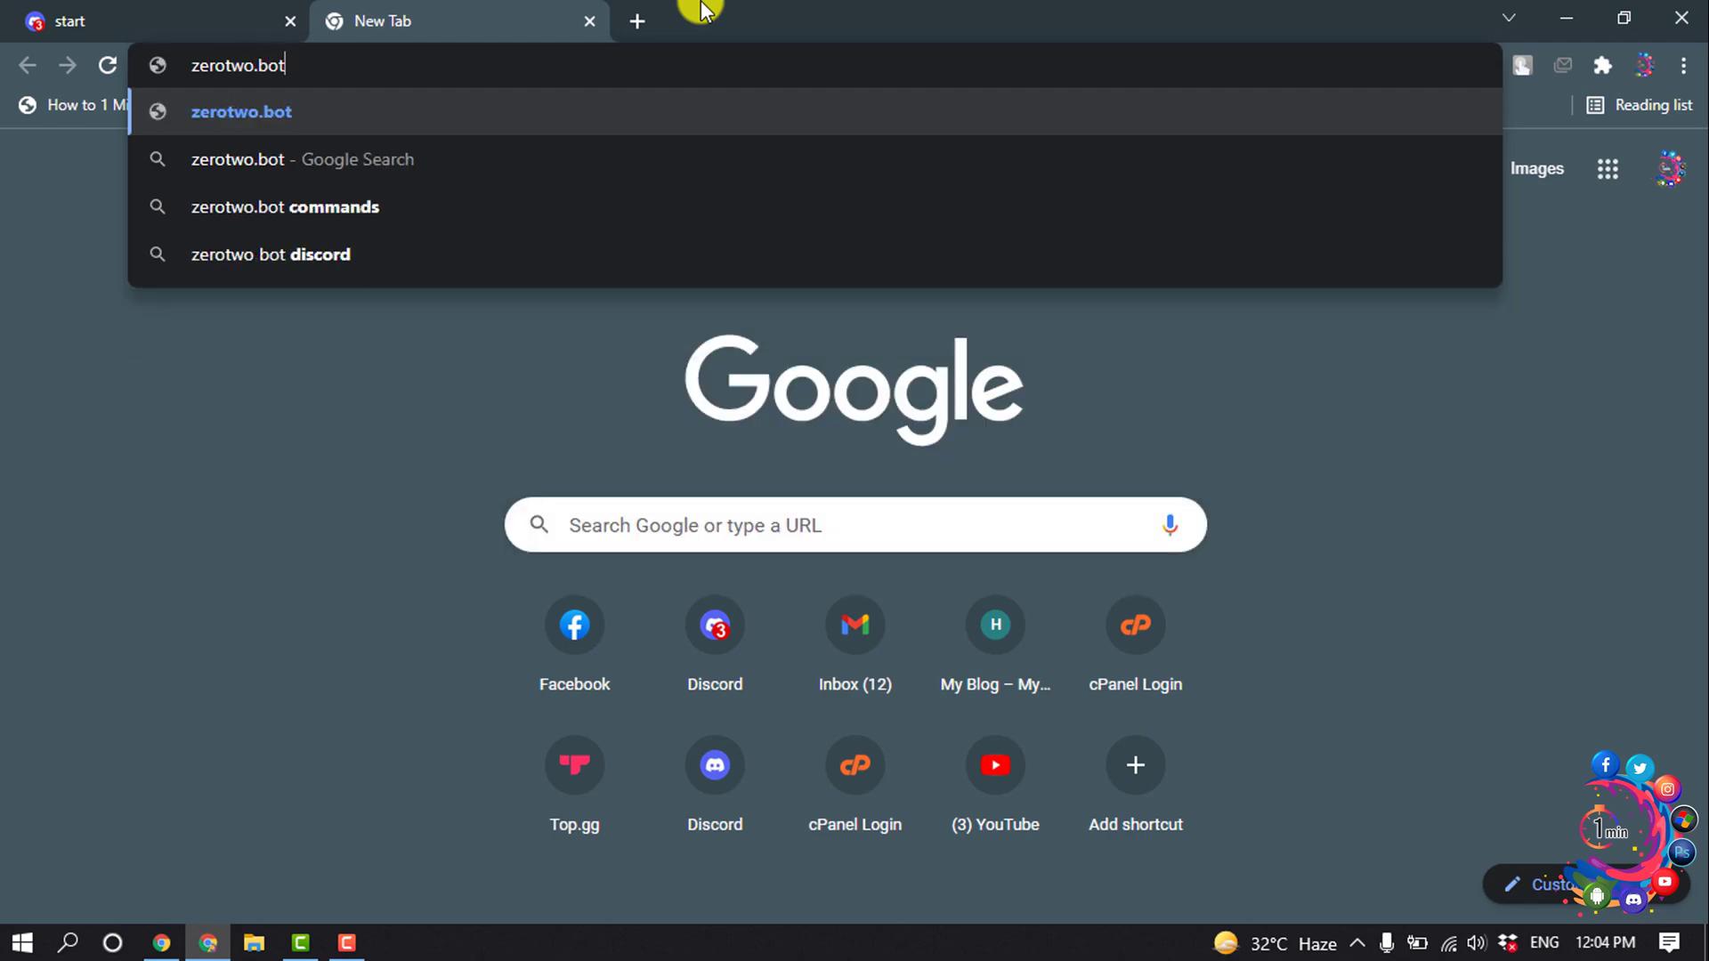
pyautogui.press('Return')
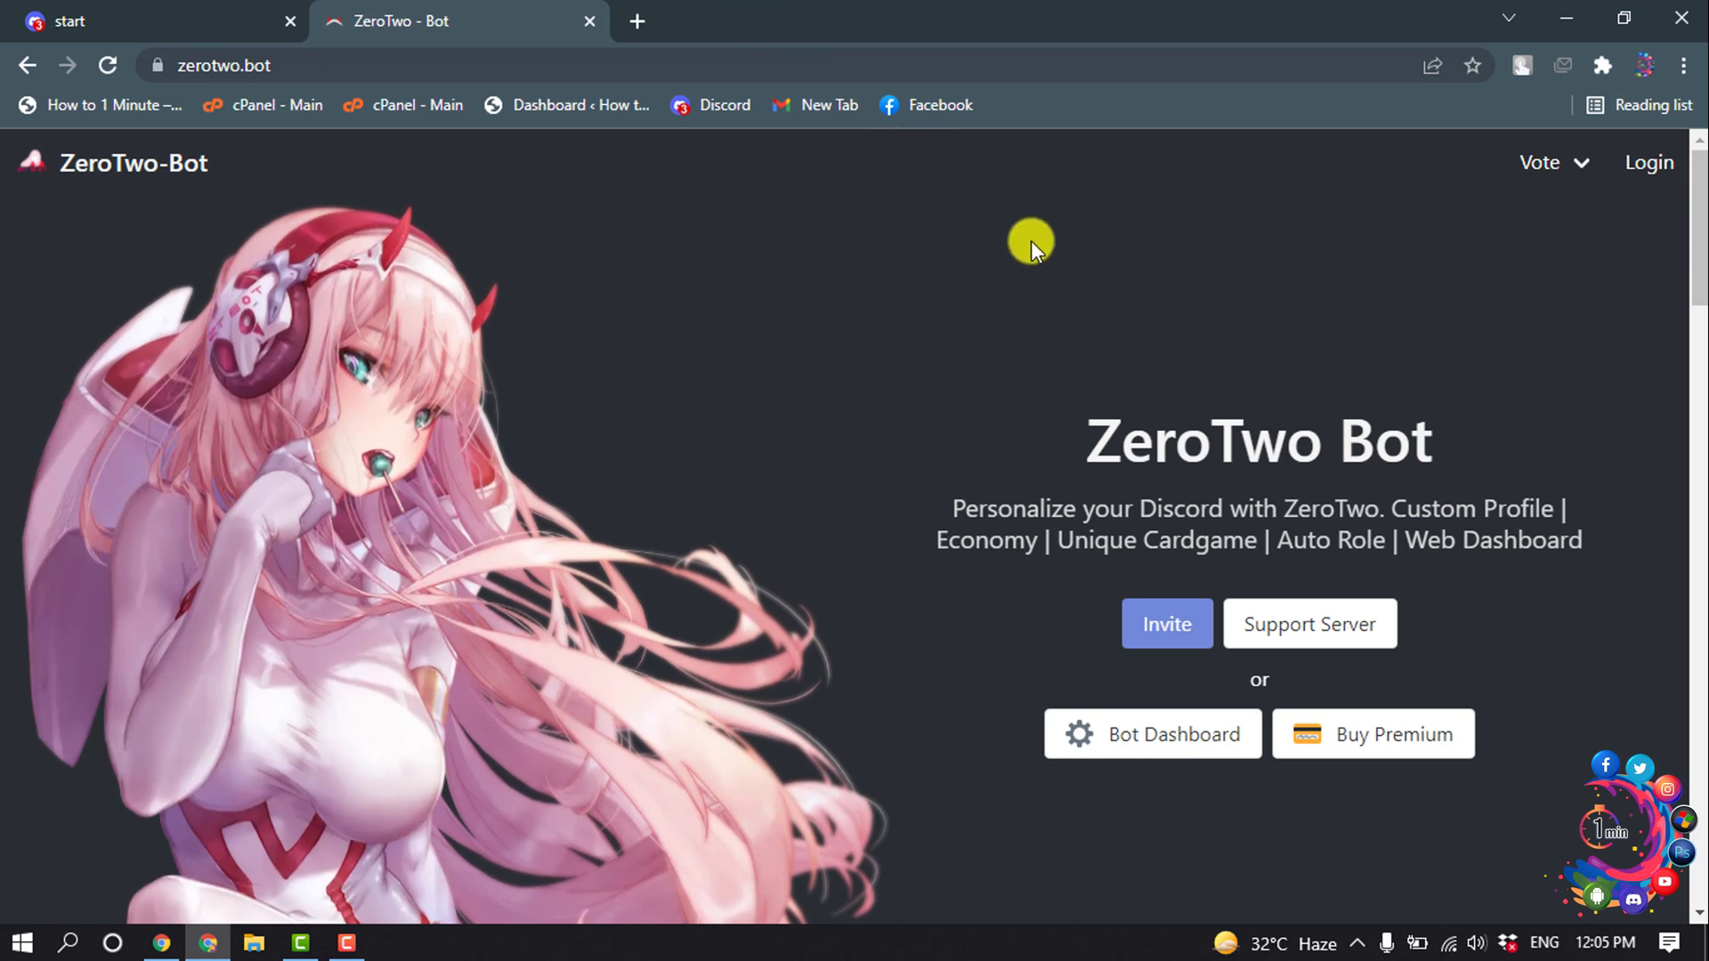
# - Choose Empty server as the destination for the ZeroTwo invite
pyautogui.click(1164, 628)
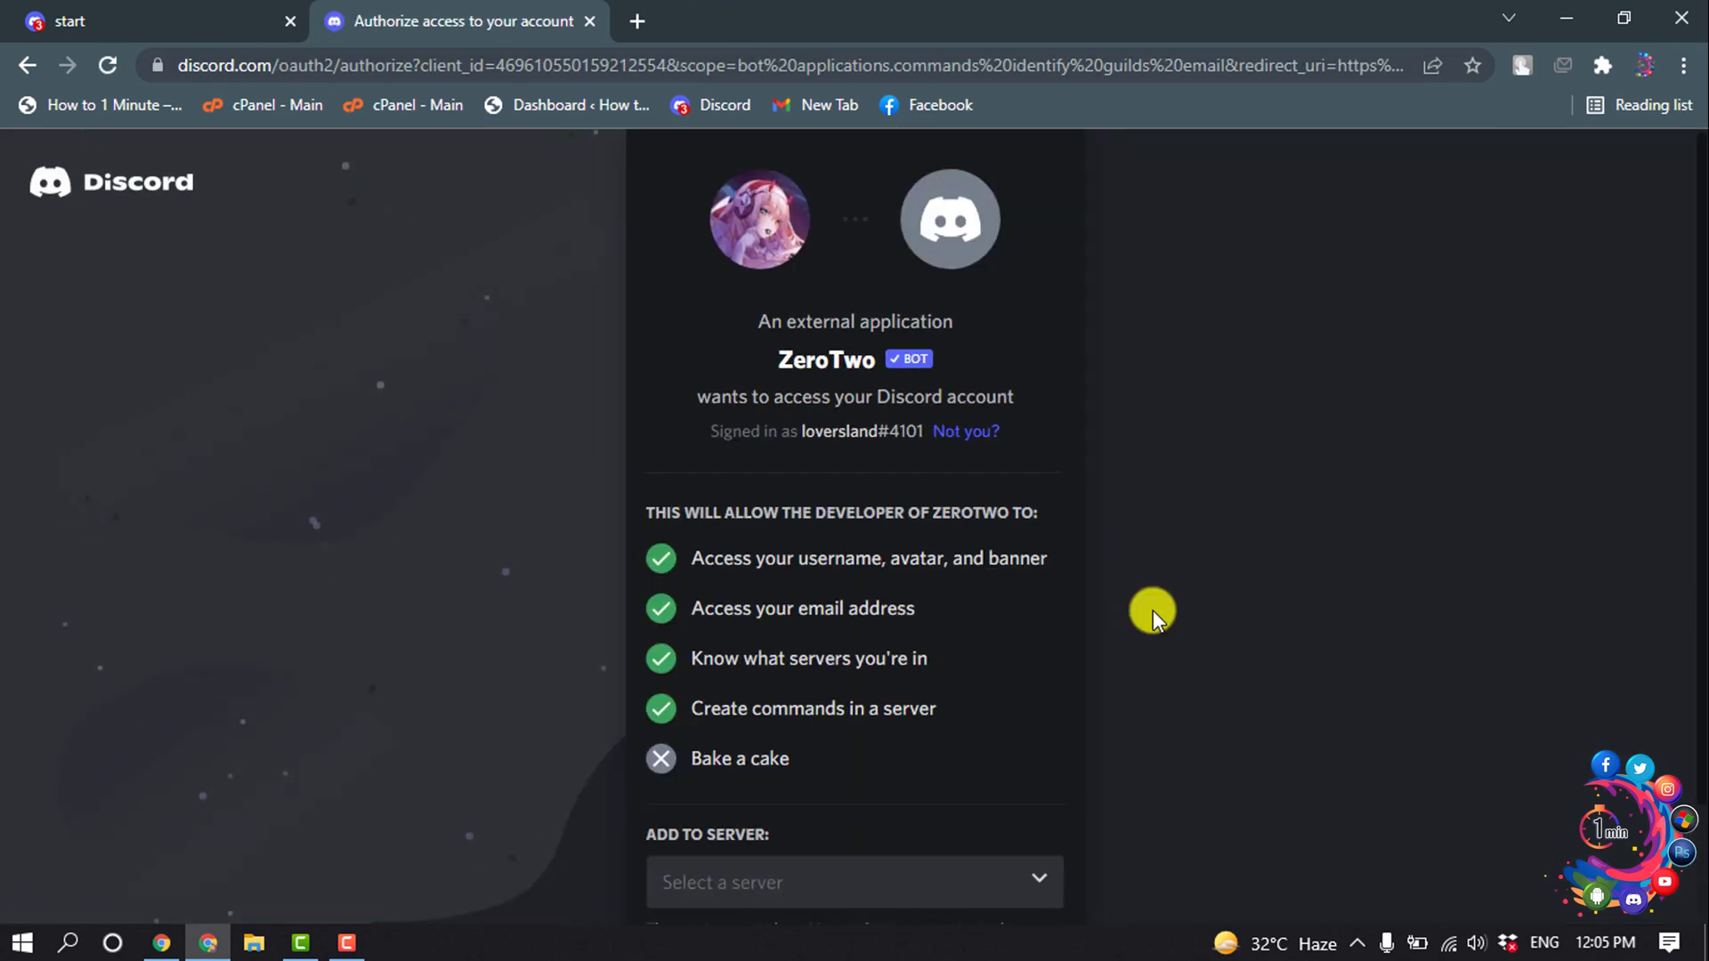
pyautogui.click(773, 879)
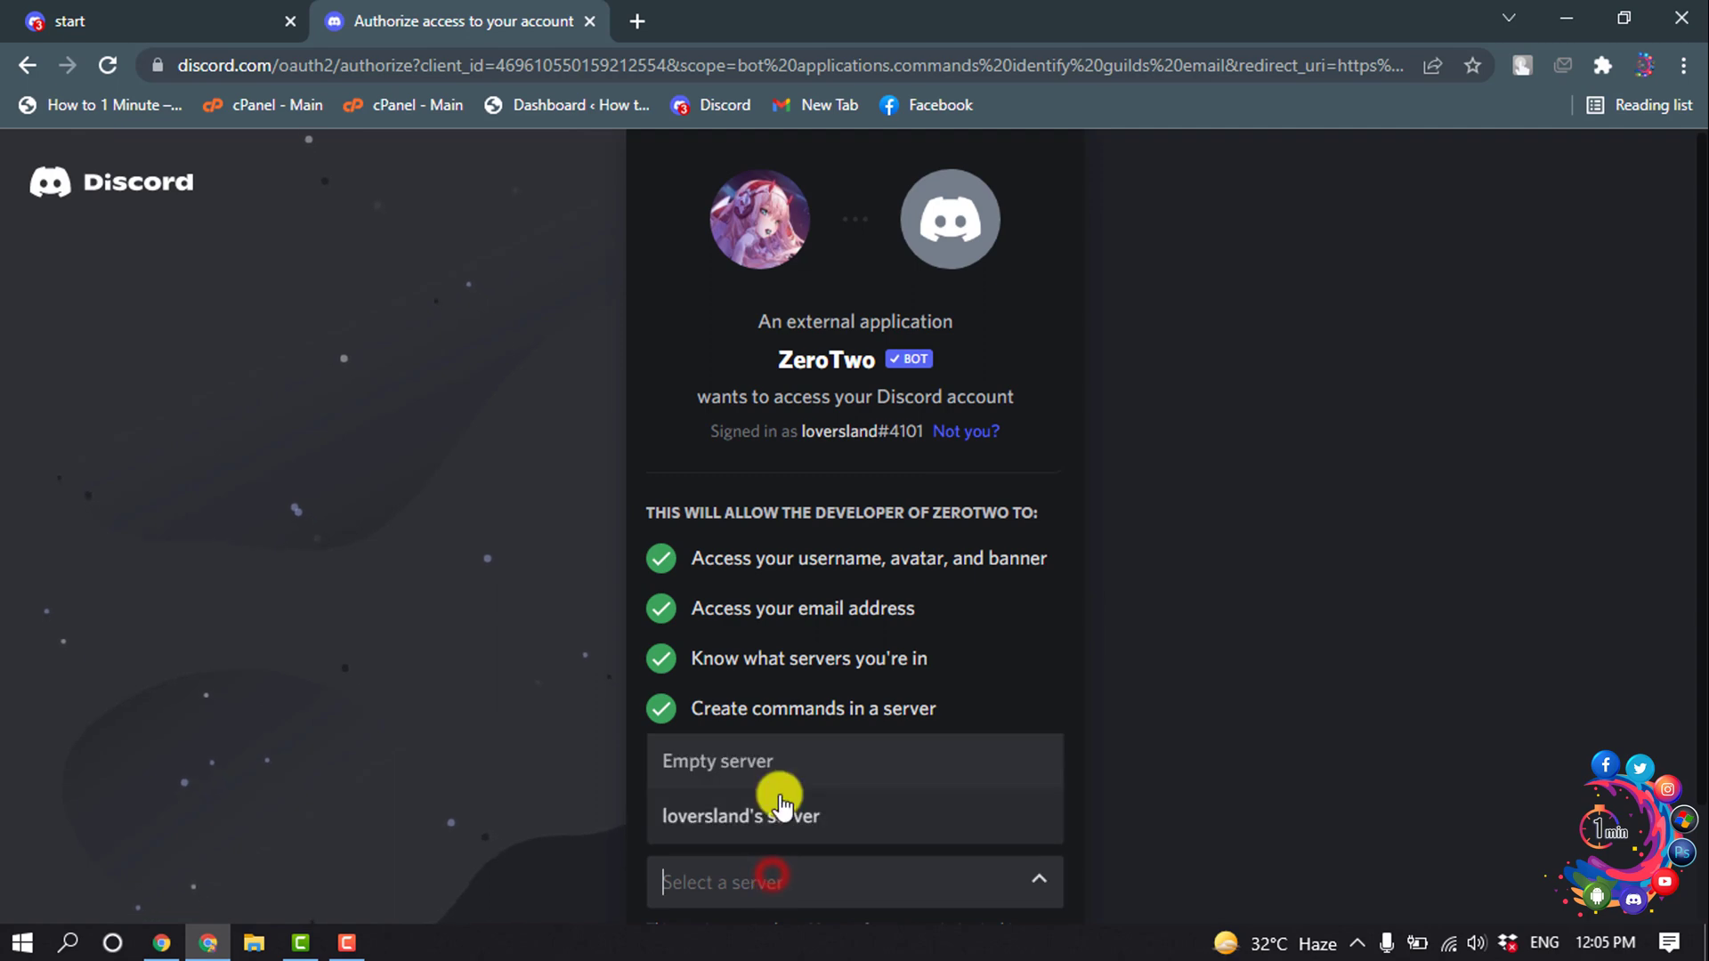
pyautogui.click(748, 760)
pyautogui.scroll(-1, 766, 754)
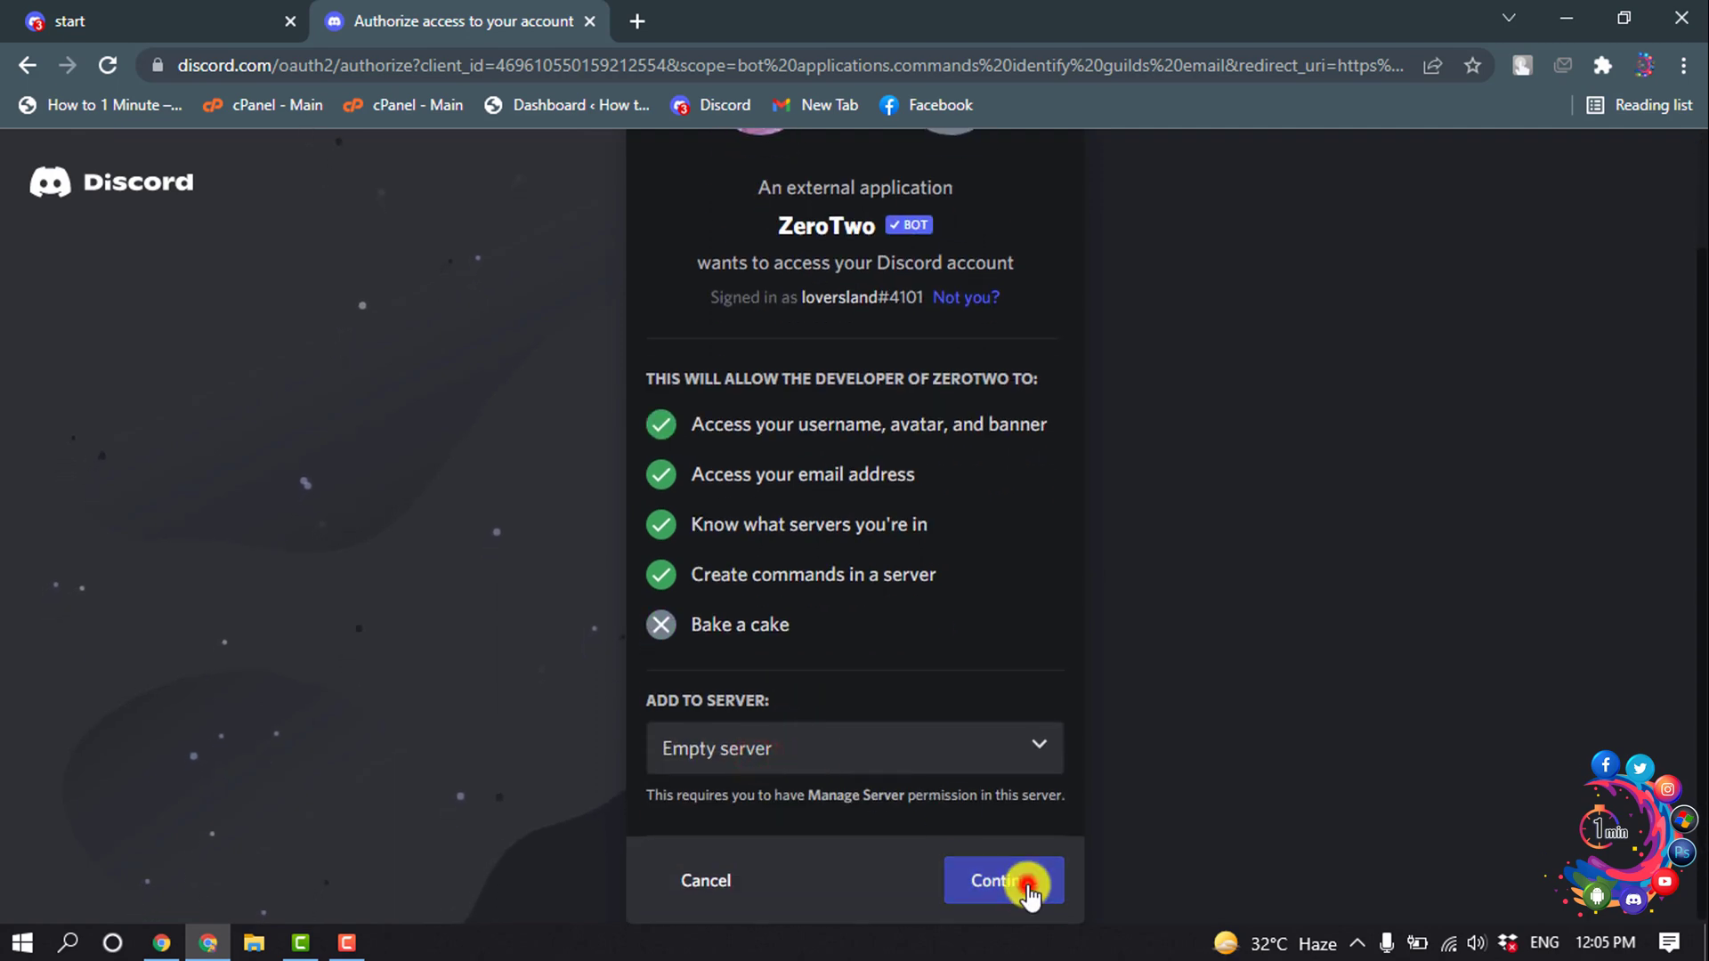
pyautogui.click(1029, 887)
pyautogui.scroll(-1, 946, 481)
pyautogui.scroll(-4, 946, 482)
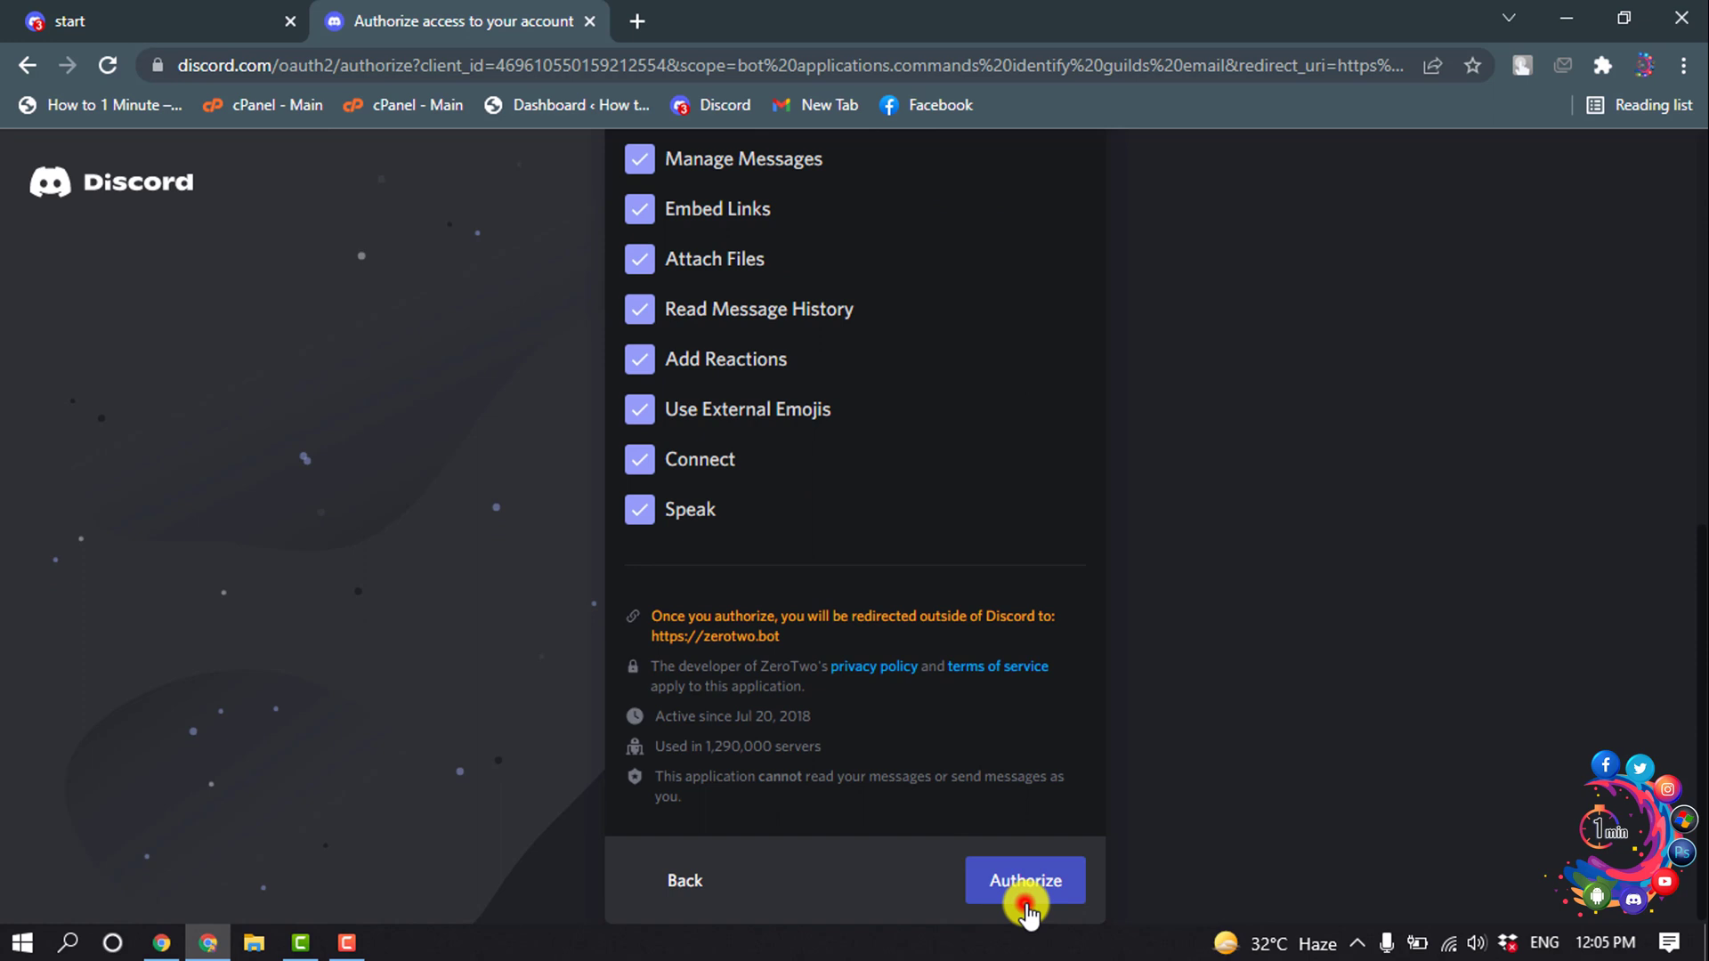
# - Authorize ZeroTwo's permissions and pass the hCaptcha check
pyautogui.click(1022, 887)
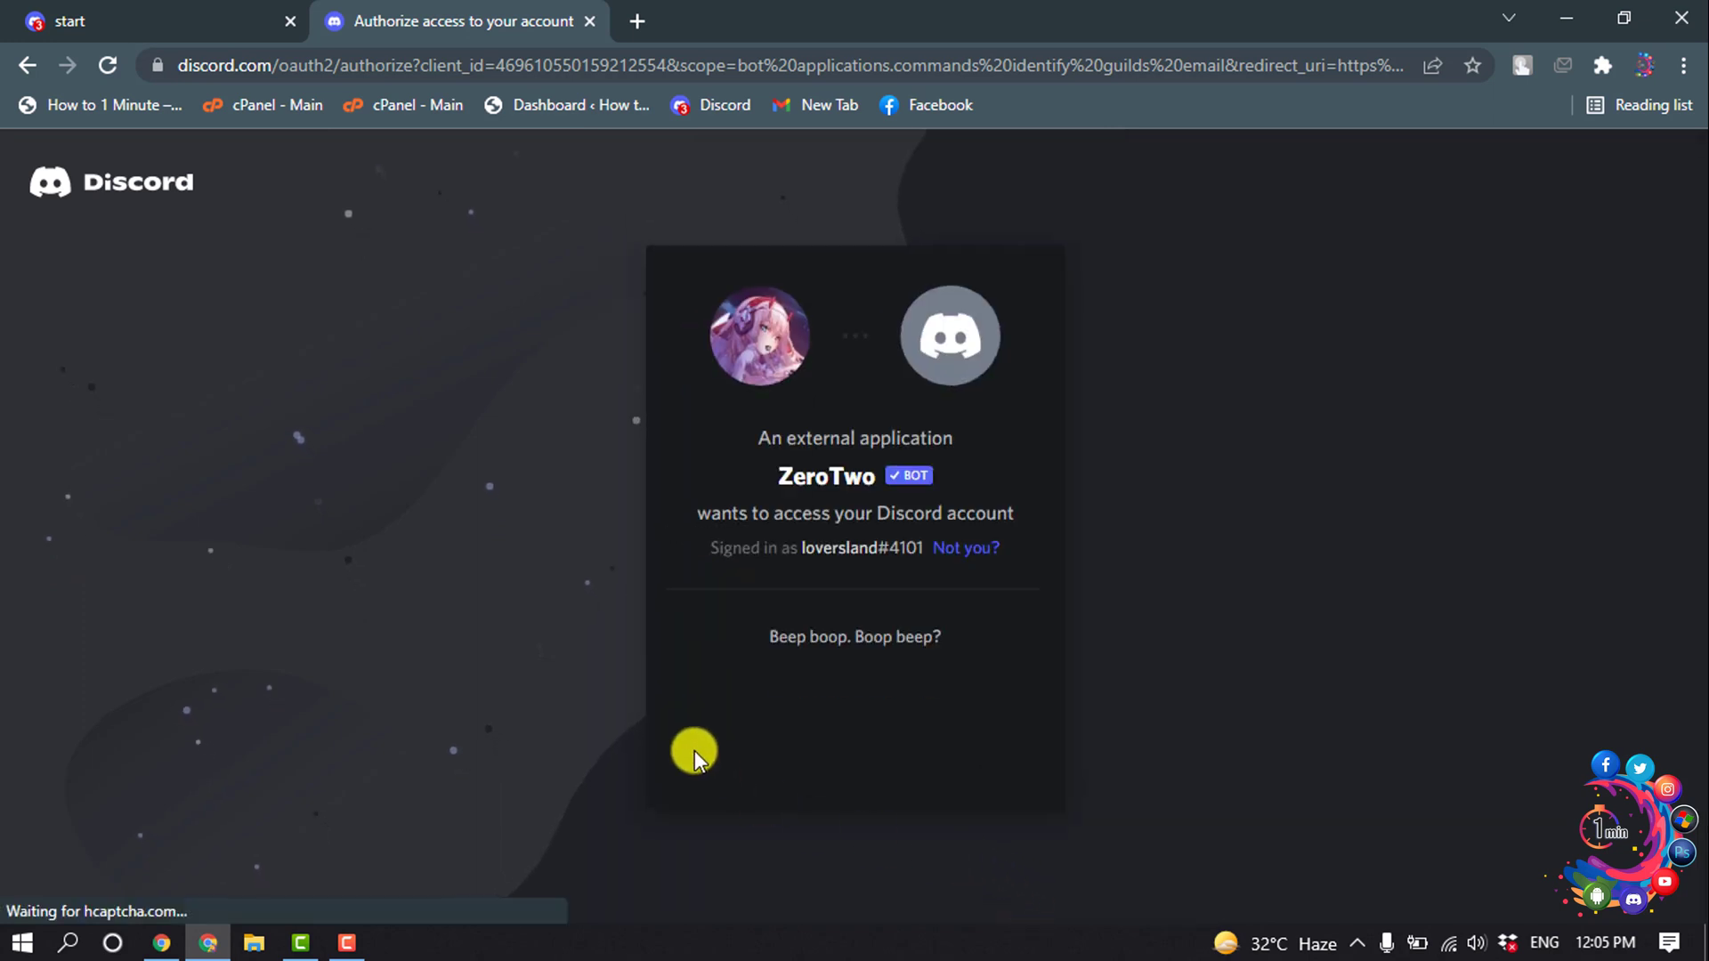
pyautogui.click(743, 719)
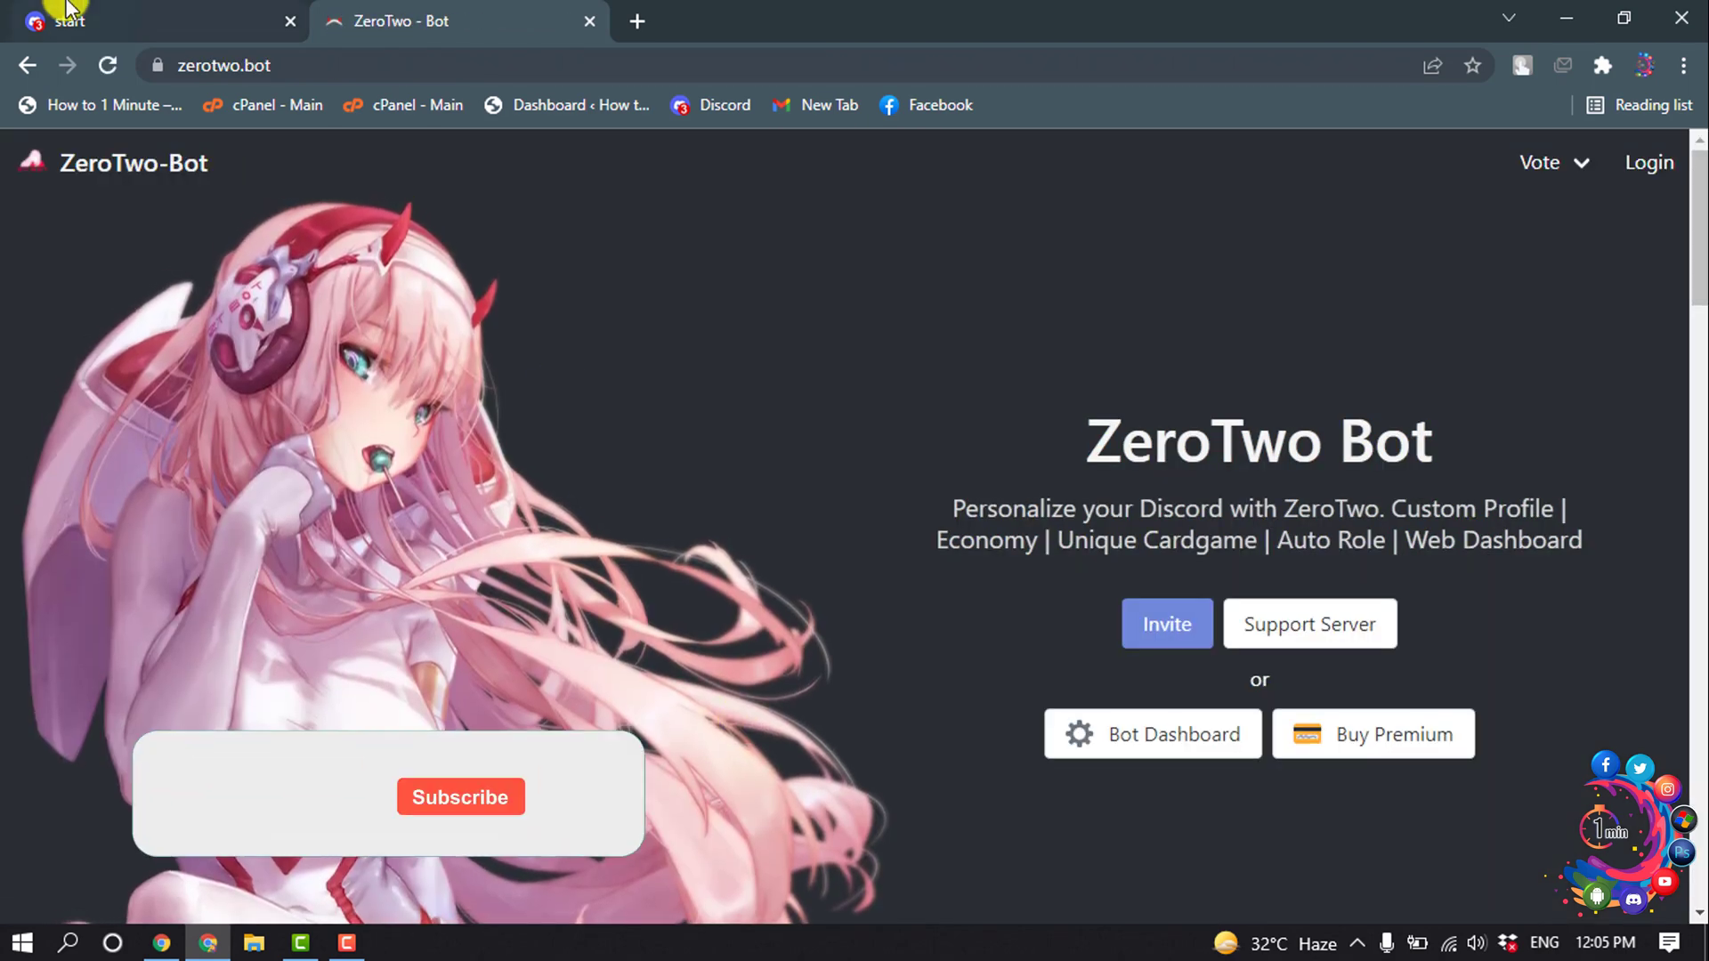
# - Switch to the 'start' Discord tab to see ZeroTwo among online members
pyautogui.click(68, 16)
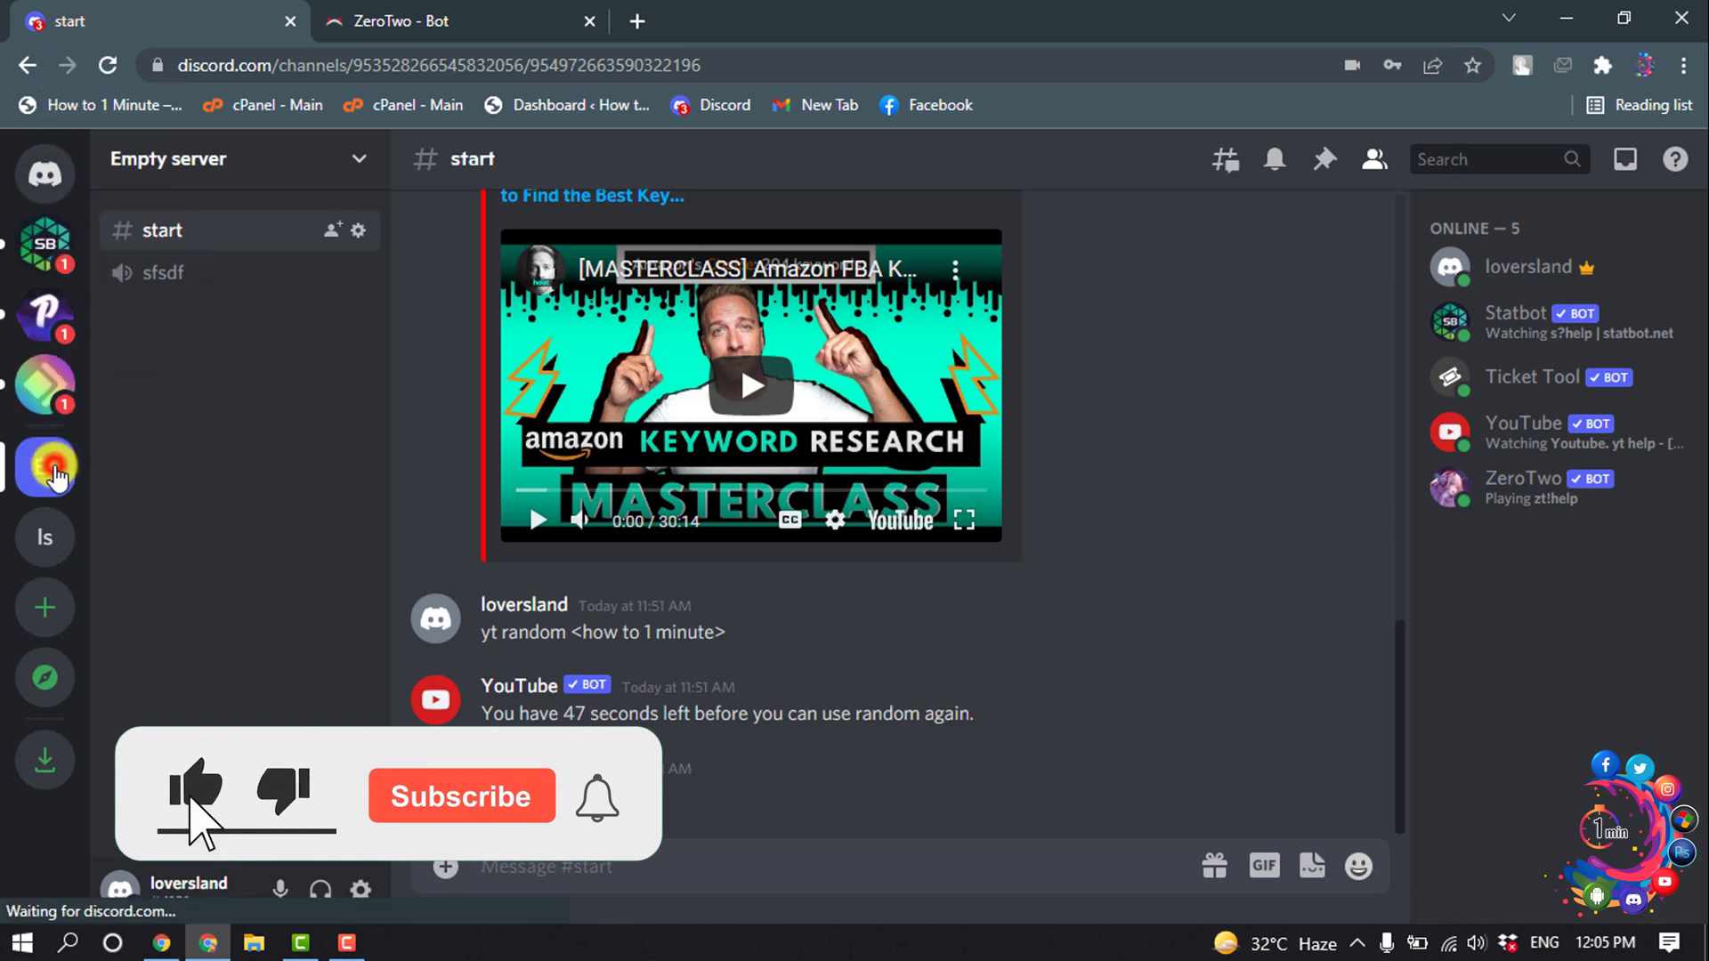